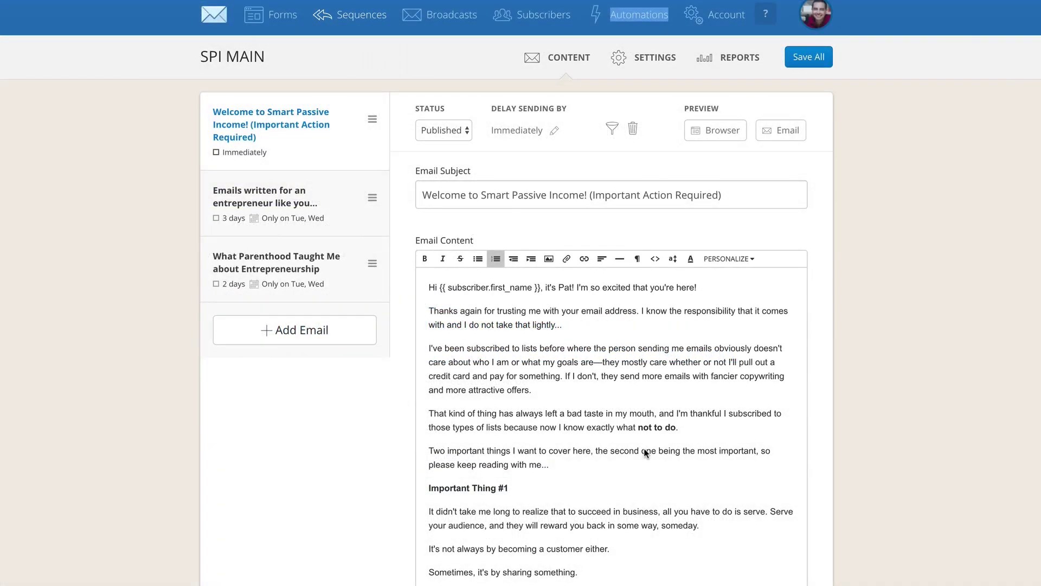
pyautogui.scroll(-15, 646, 452)
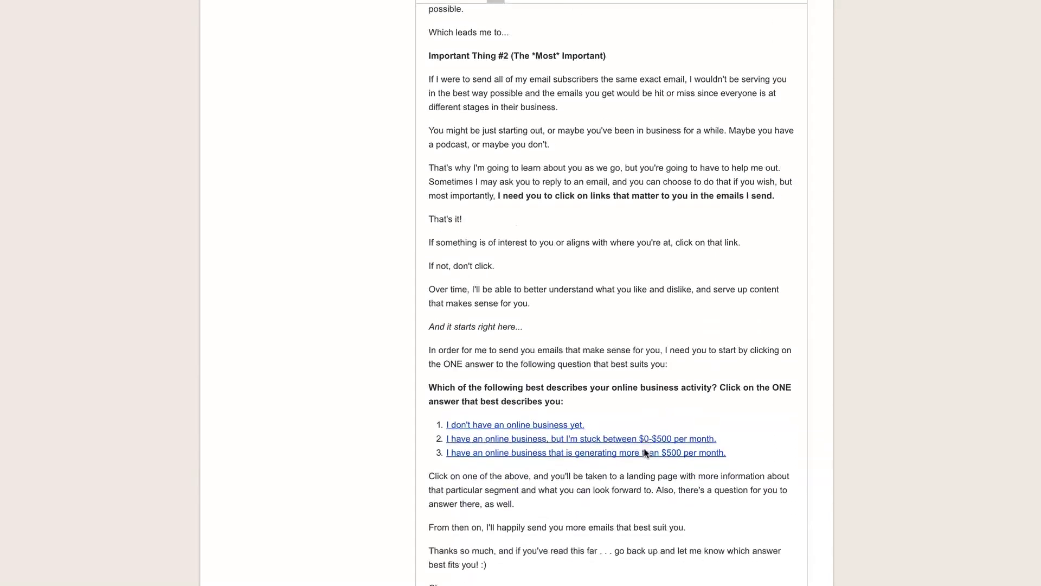
pyautogui.moveTo(726, 330); pyautogui.dragTo(646, 295)
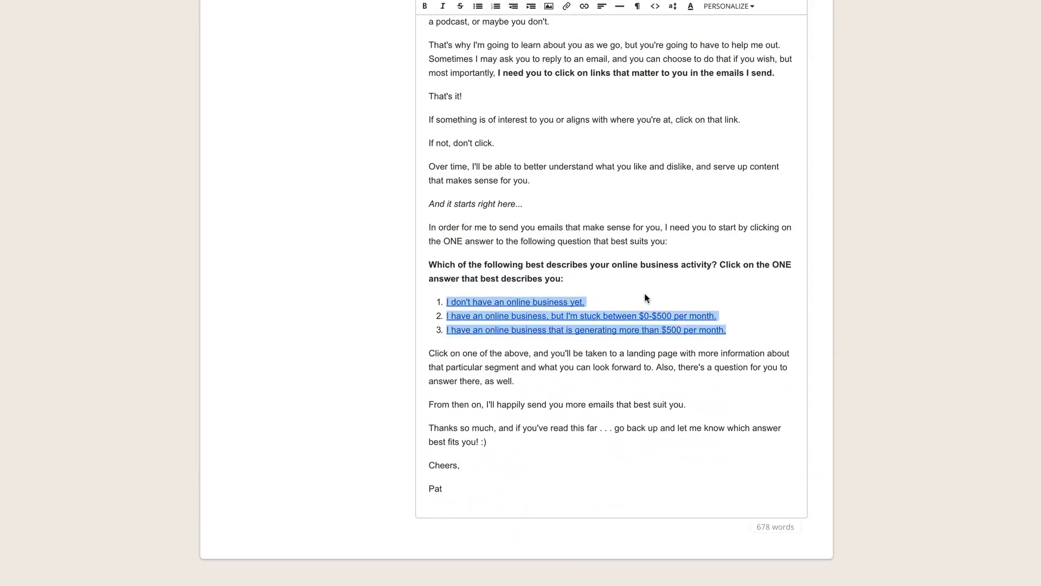
pyautogui.click(643, 295)
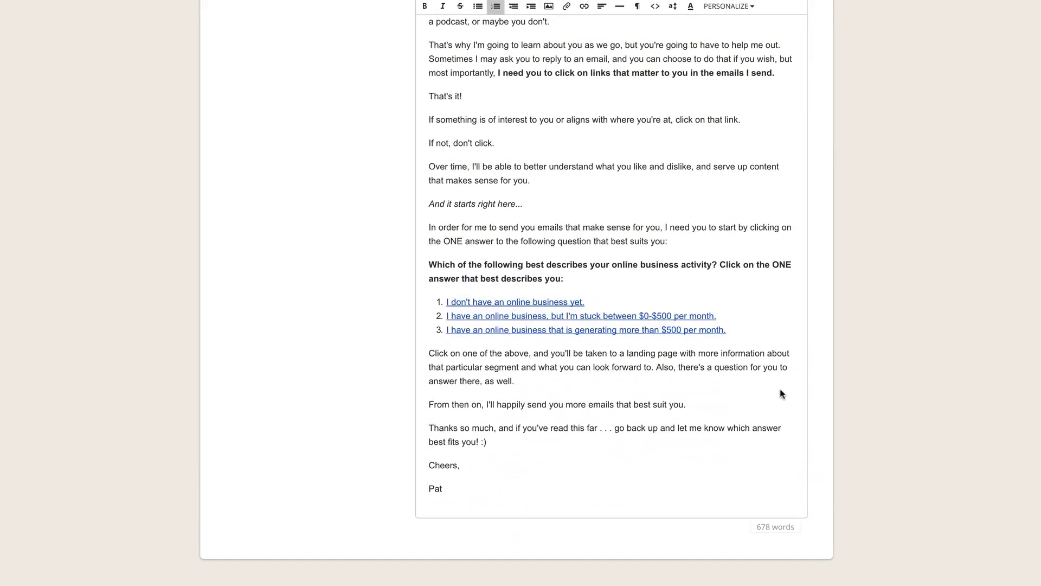
pyautogui.scroll(2, 781, 393)
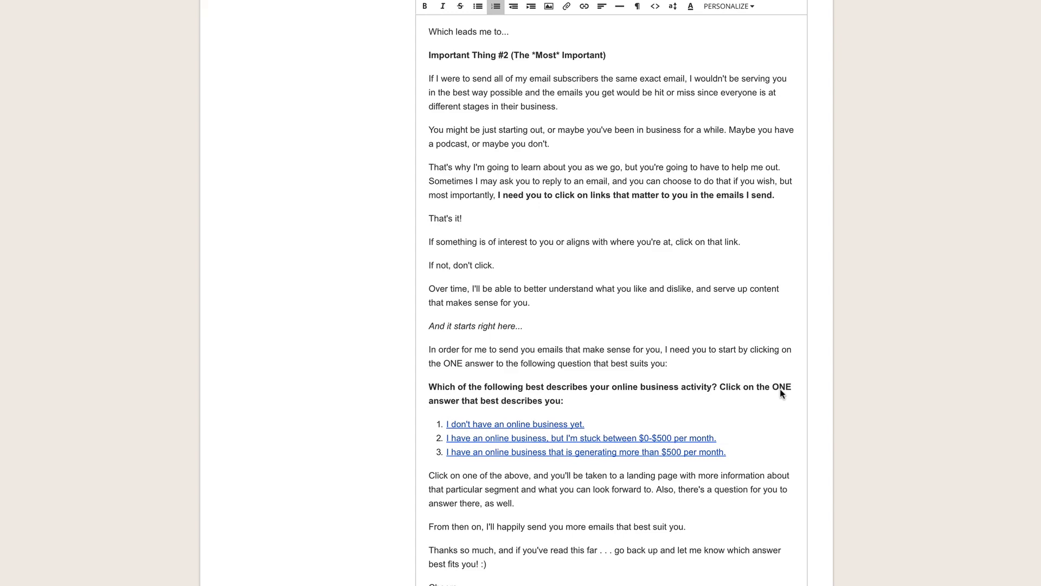
pyautogui.moveTo(685, 527); pyautogui.dragTo(437, 528)
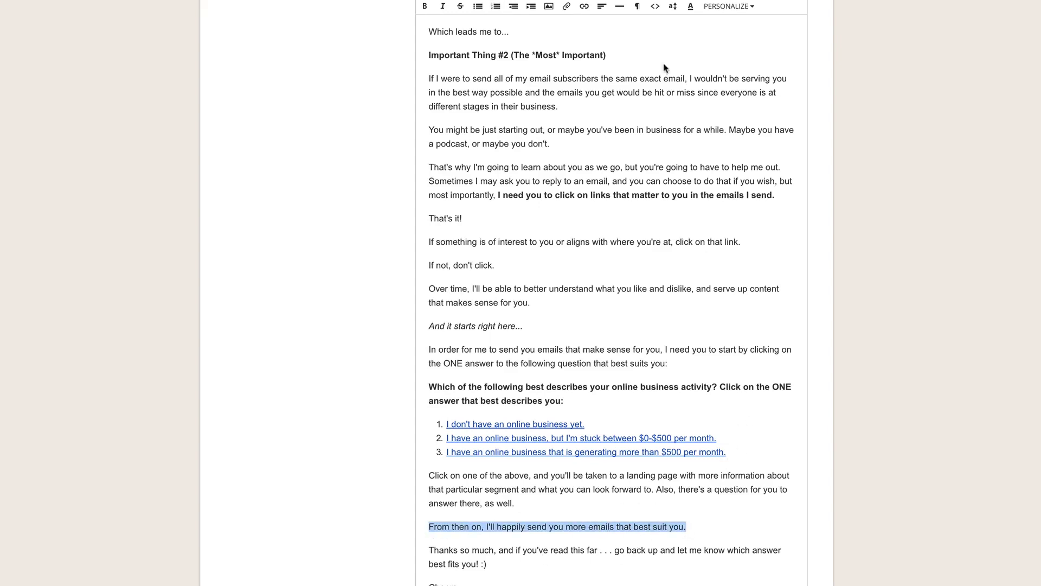
pyautogui.click(584, 8)
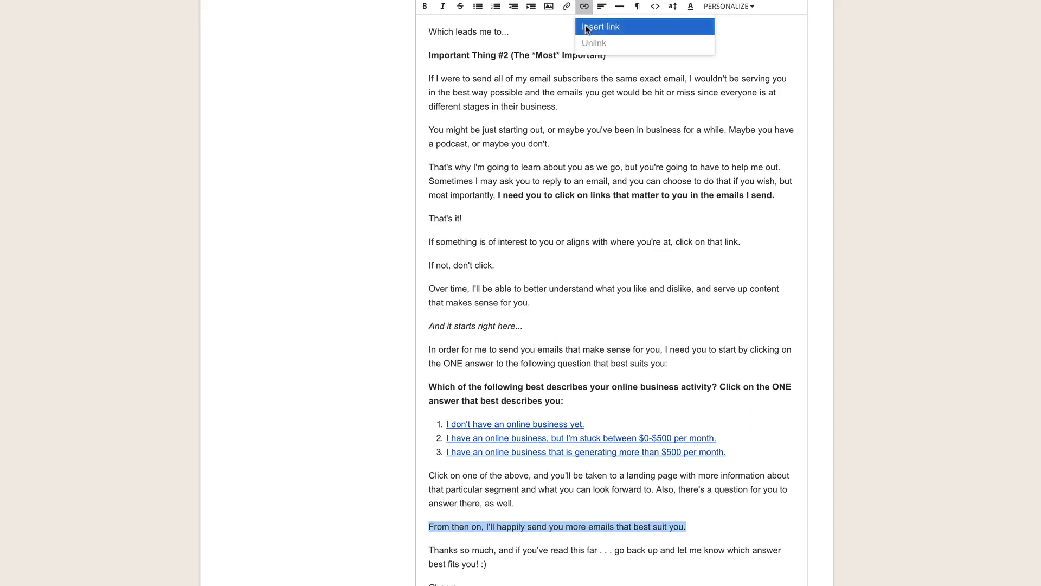
pyautogui.click(600, 27)
pyautogui.click(660, 286)
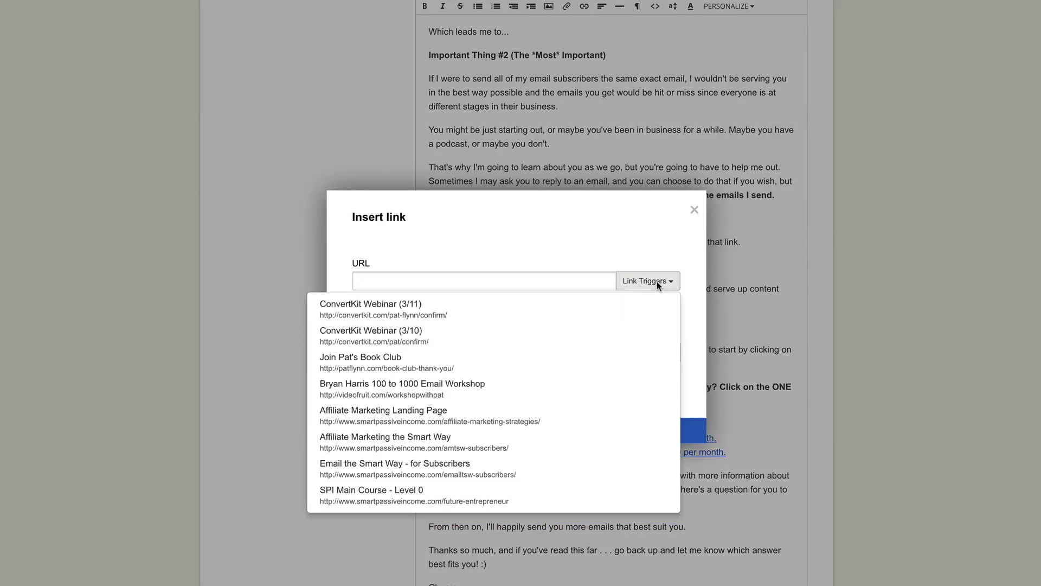
pyautogui.scroll(-2, 464, 353)
pyautogui.scroll(-3, 465, 353)
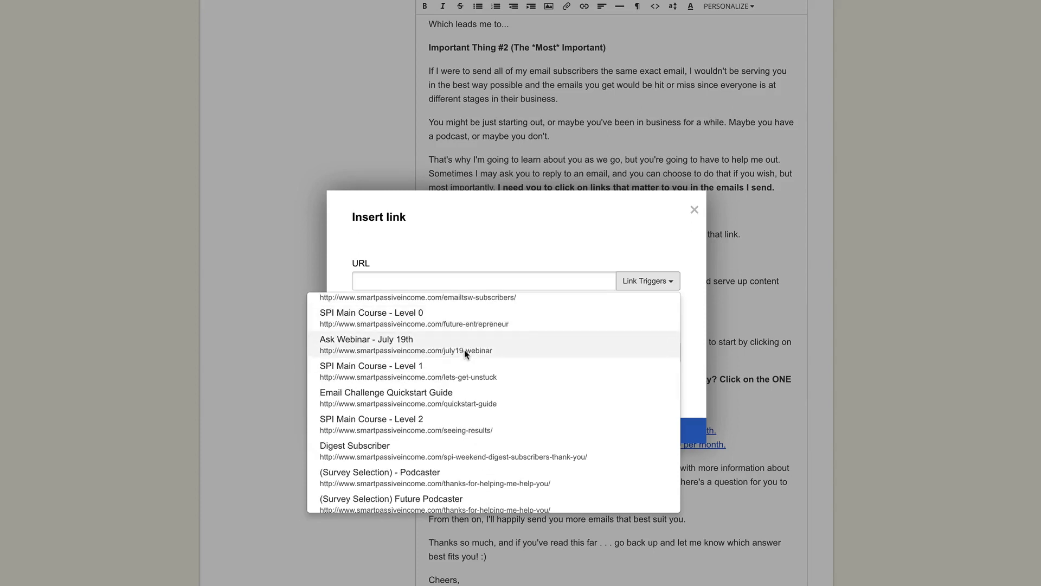
pyautogui.click(488, 250)
pyautogui.click(694, 209)
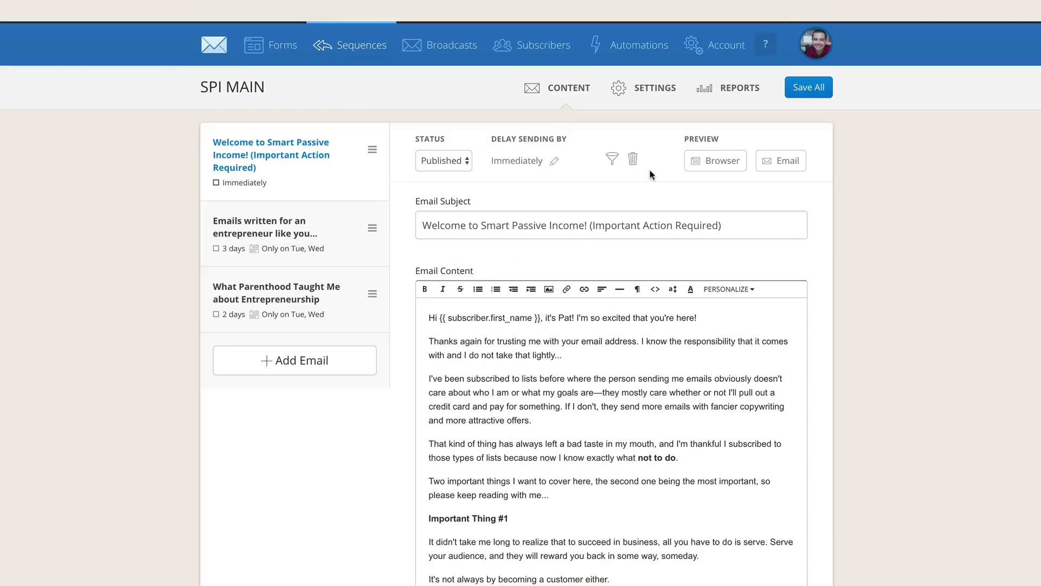
pyautogui.scroll(-1, 650, 170)
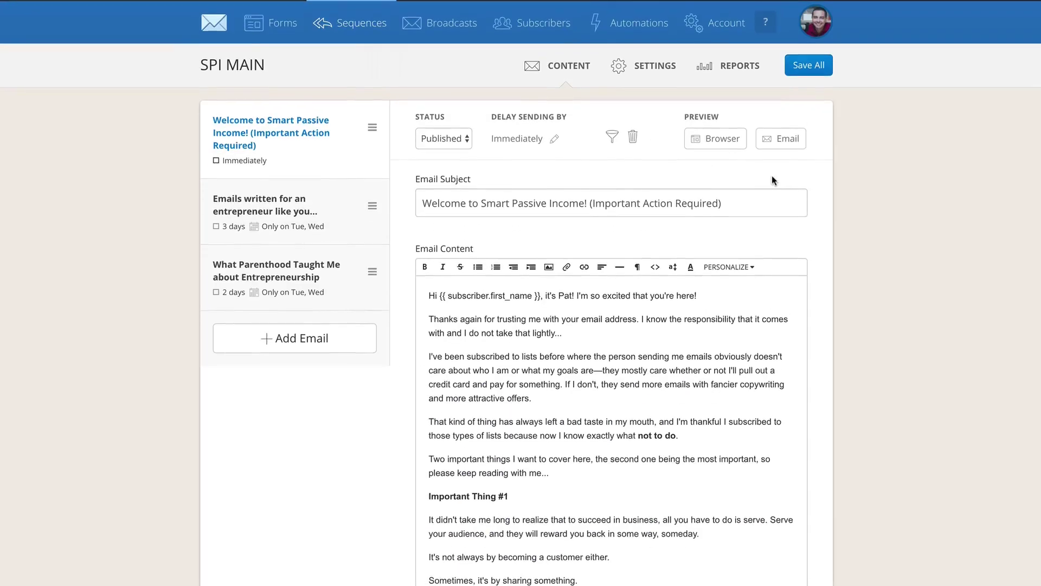
# Open Automations in a new tab and start a new automation rule.
pyautogui.rightClick(633, 21)
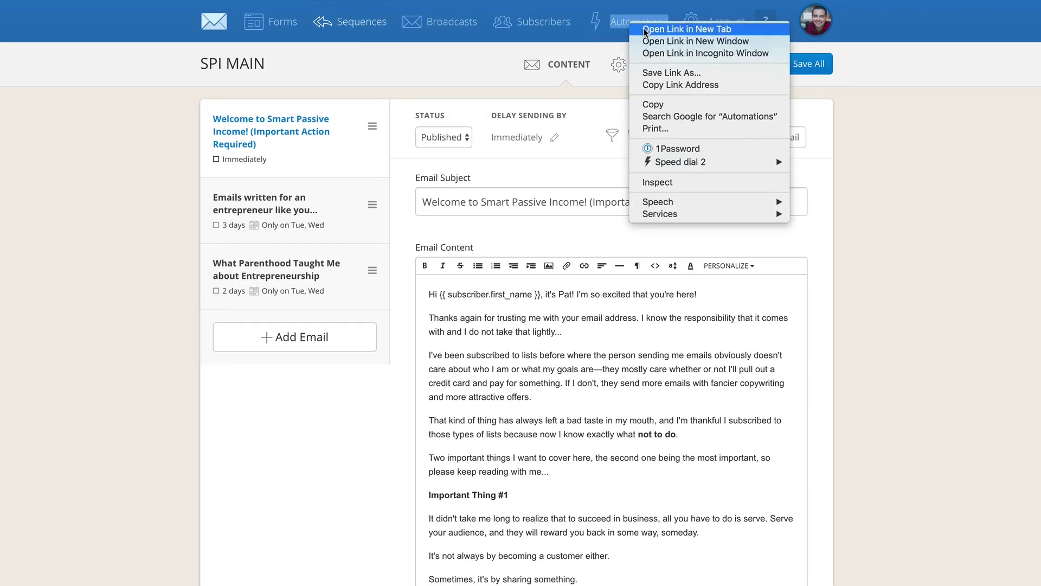
pyautogui.click(648, 26)
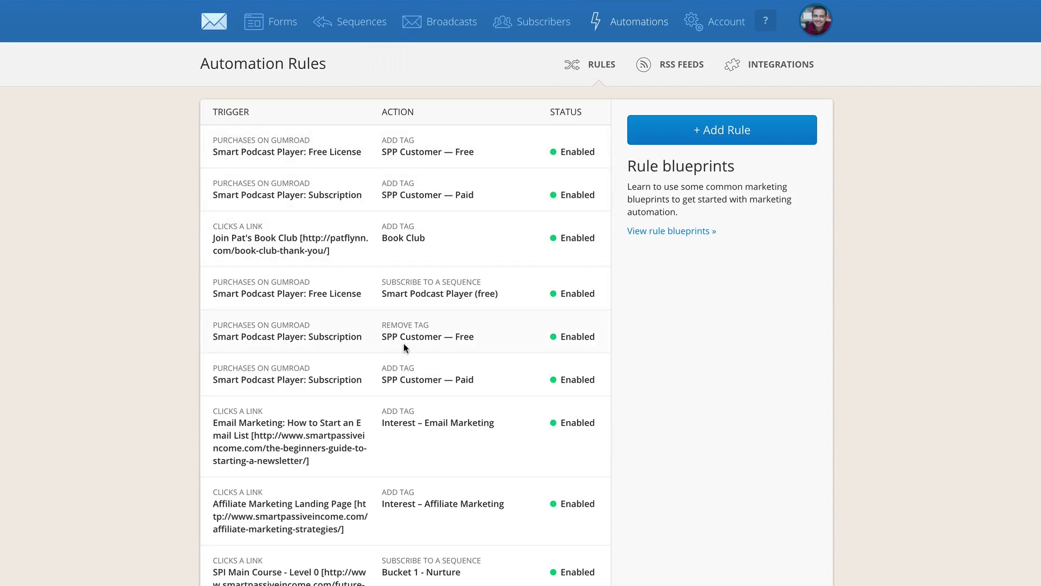
pyautogui.click(730, 130)
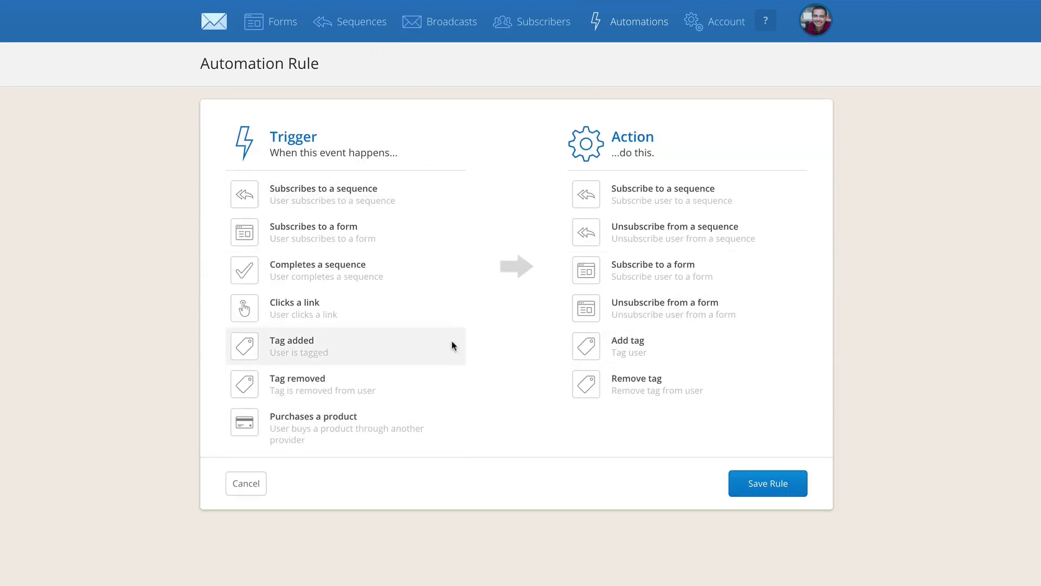
pyautogui.click(292, 311)
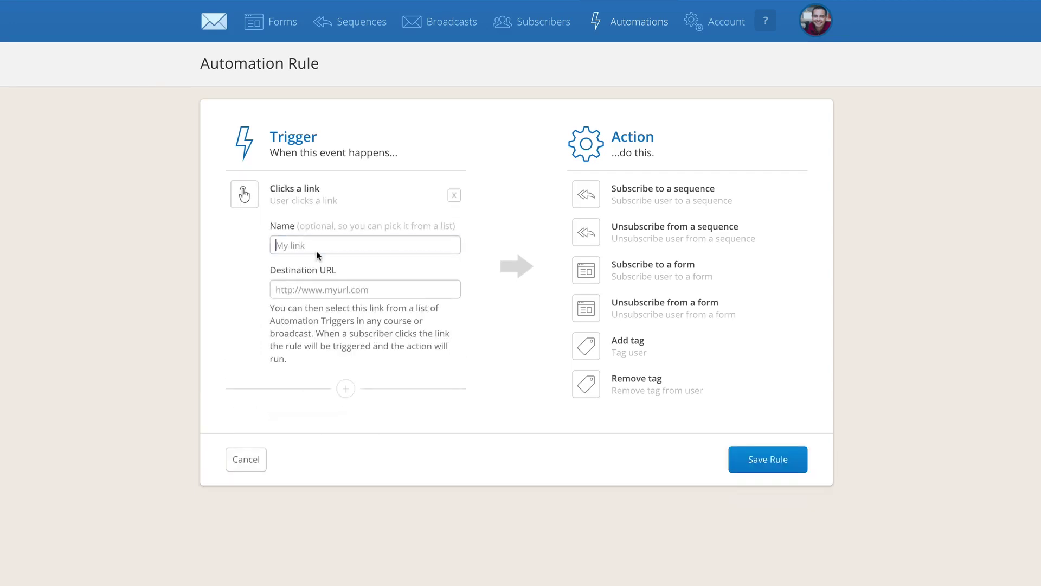
pyautogui.write('Bucket #1')
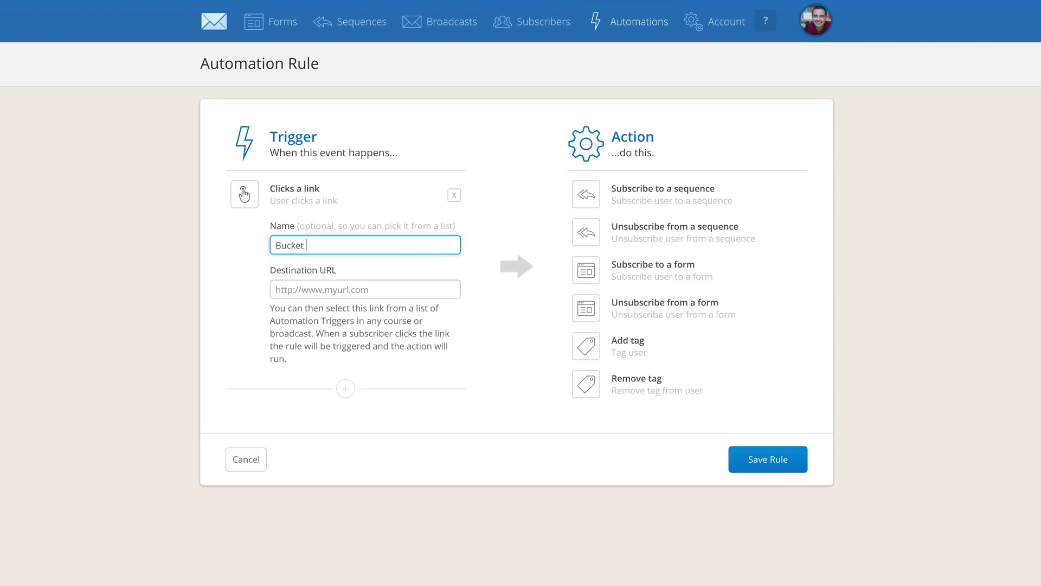
pyautogui.click(313, 291)
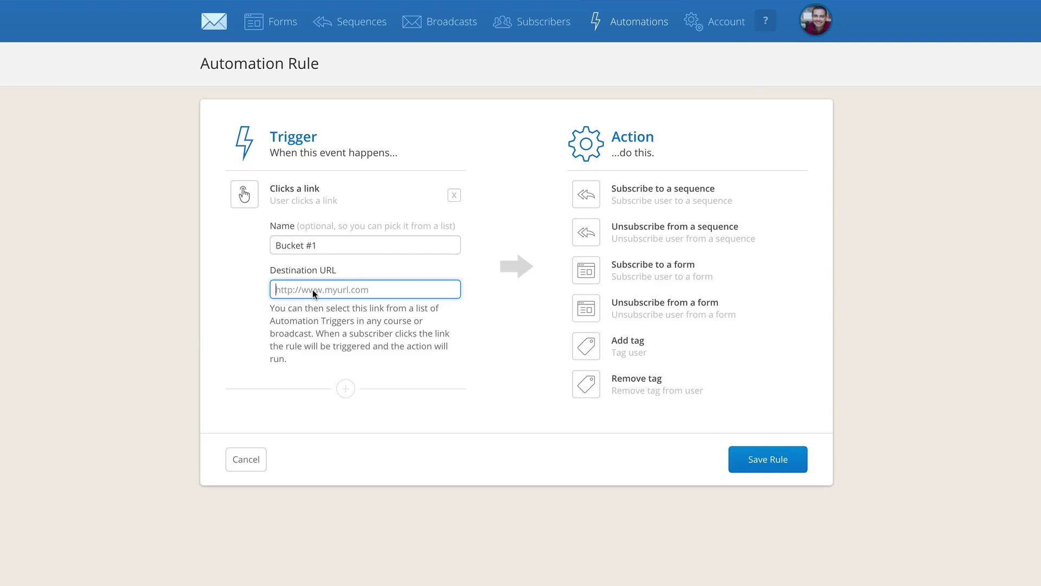
pyautogui.write('http://w')
pyautogui.write('ww.smartpassiveincom')
pyautogui.write('e.com/')
pyautogui.write('bucket-1')
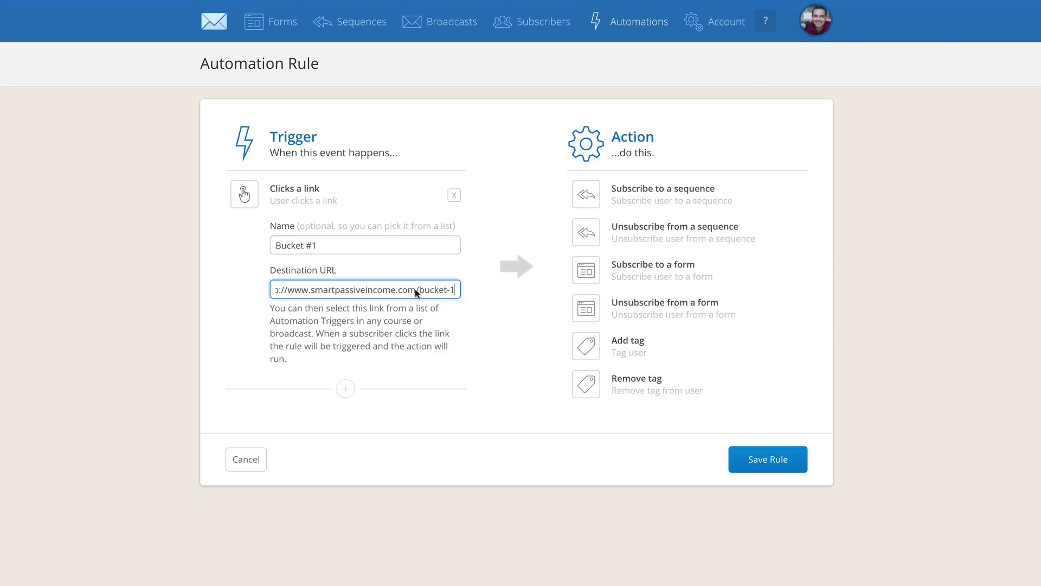
pyautogui.moveTo(414, 288); pyautogui.dragTo(232, 286)
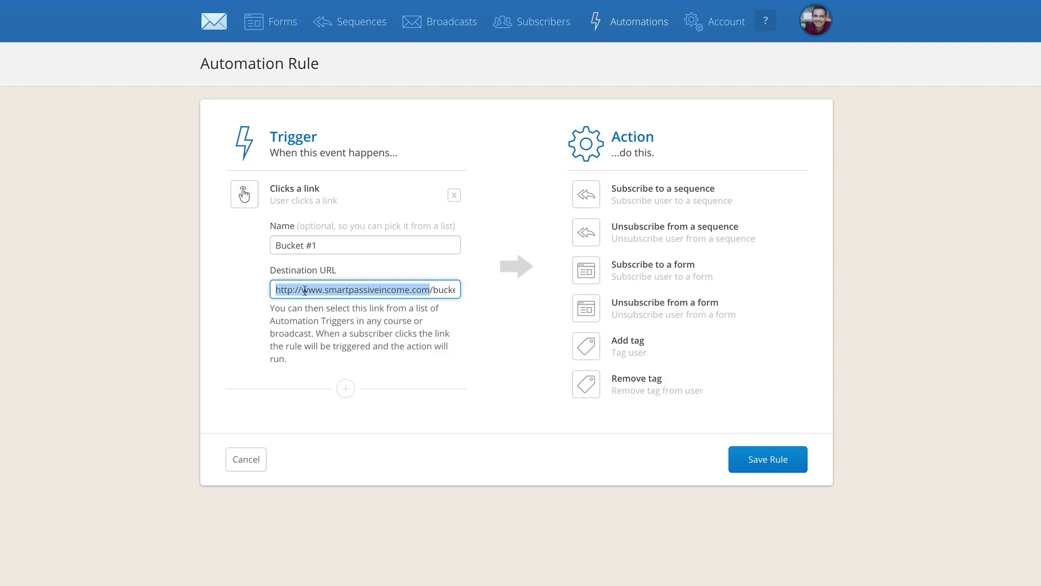
pyautogui.moveTo(431, 291); pyautogui.dragTo(490, 296)
pyautogui.click(490, 296)
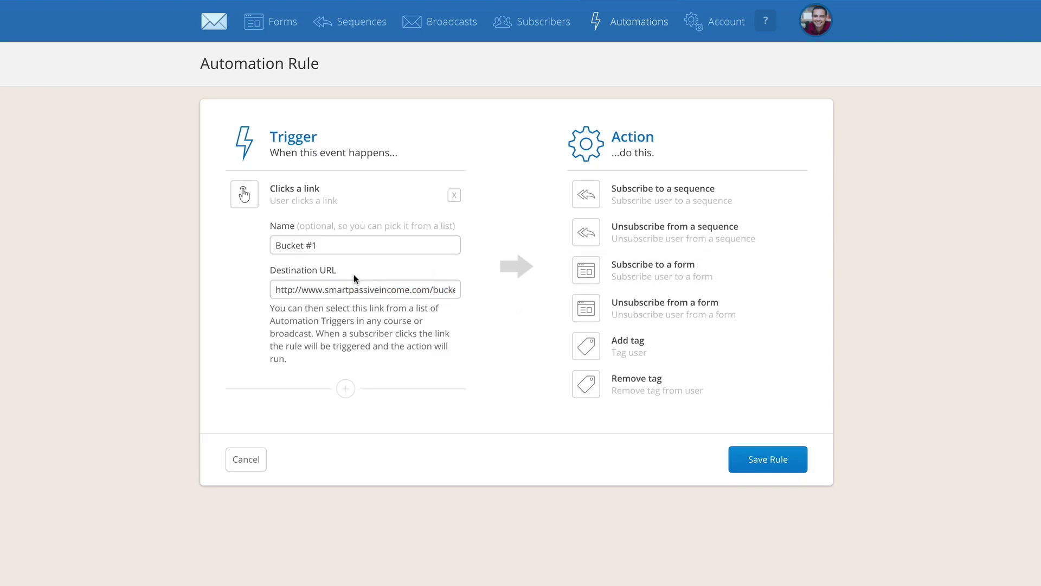
# Add an action subscribing clickers to the Bucket 1 - Nurture sequence.
pyautogui.click(594, 202)
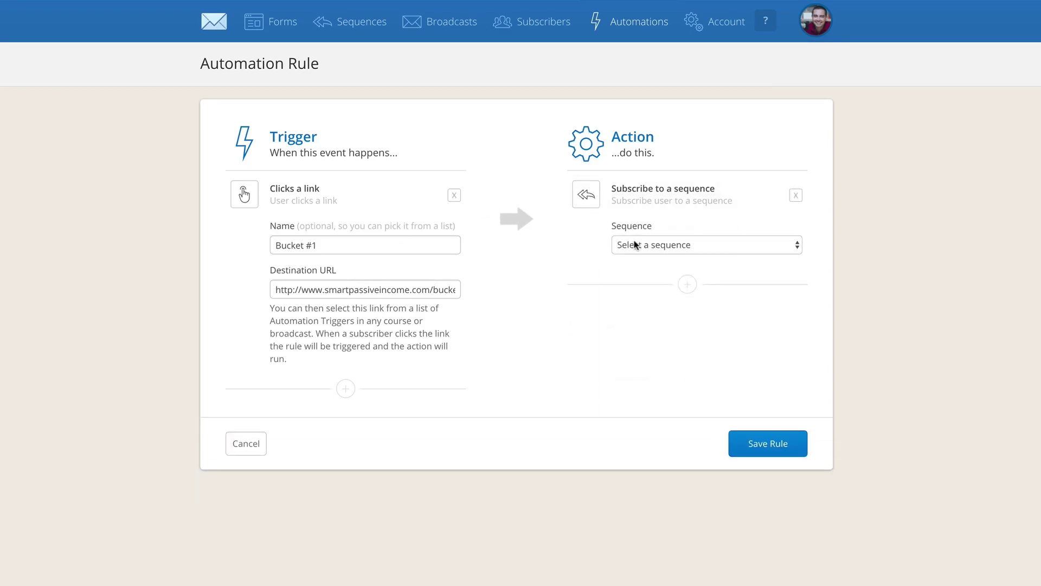
pyautogui.click(639, 247)
pyautogui.click(646, 279)
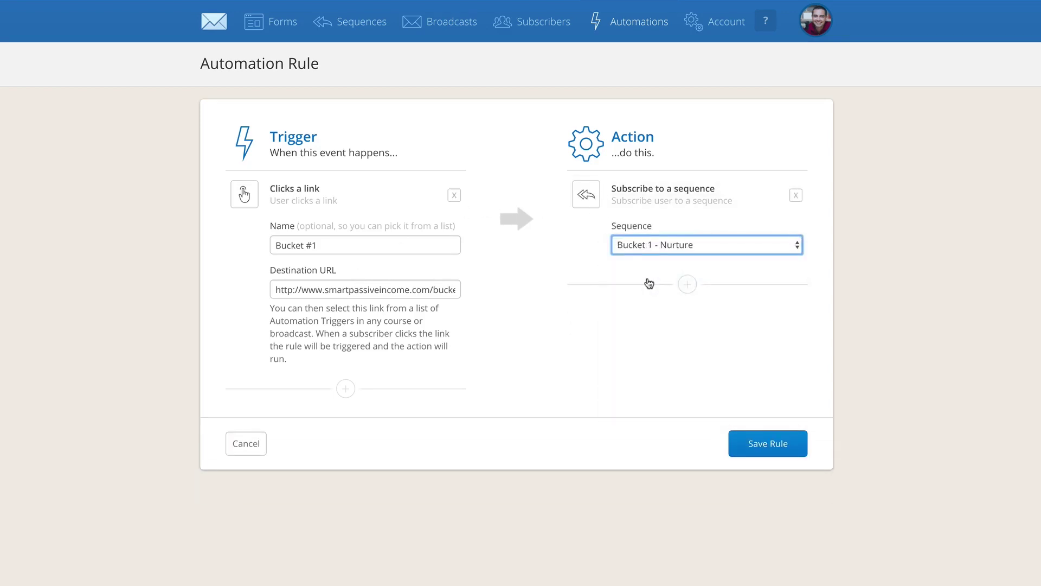
# Add a second action tagging clickers with SPI - Level 0.
pyautogui.click(688, 283)
pyautogui.click(636, 451)
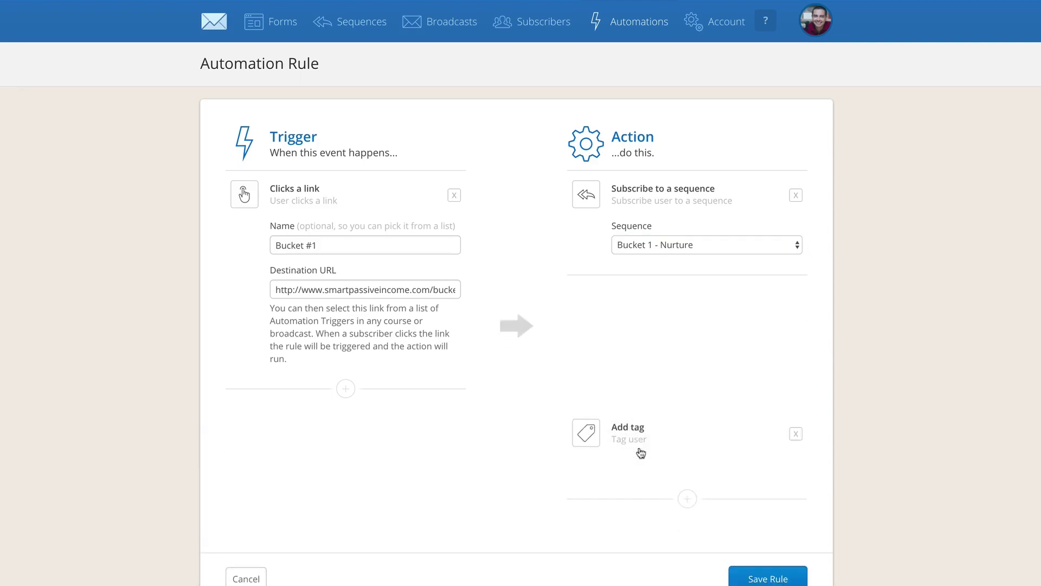
pyautogui.click(663, 349)
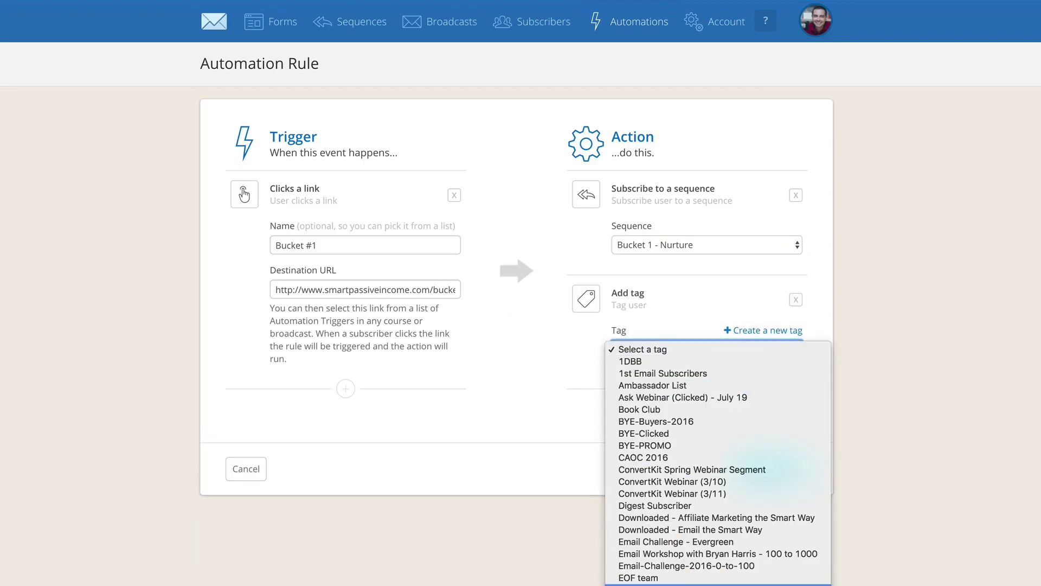
pyautogui.scroll(-5, 727, 578)
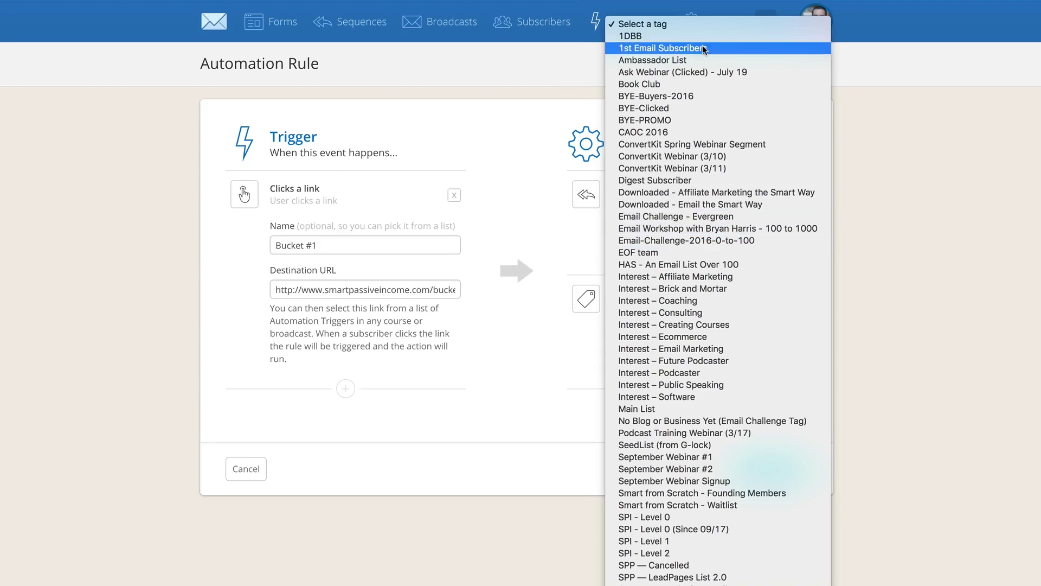
pyautogui.click(714, 519)
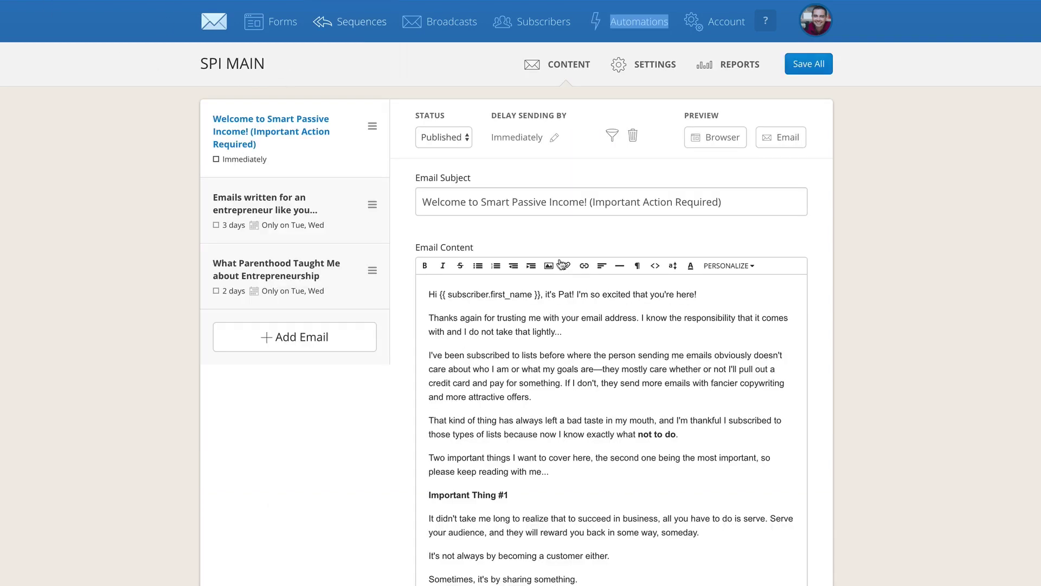
pyautogui.moveTo(606, 354); pyautogui.dragTo(495, 332)
pyautogui.click(584, 265)
pyautogui.click(594, 286)
pyautogui.click(646, 278)
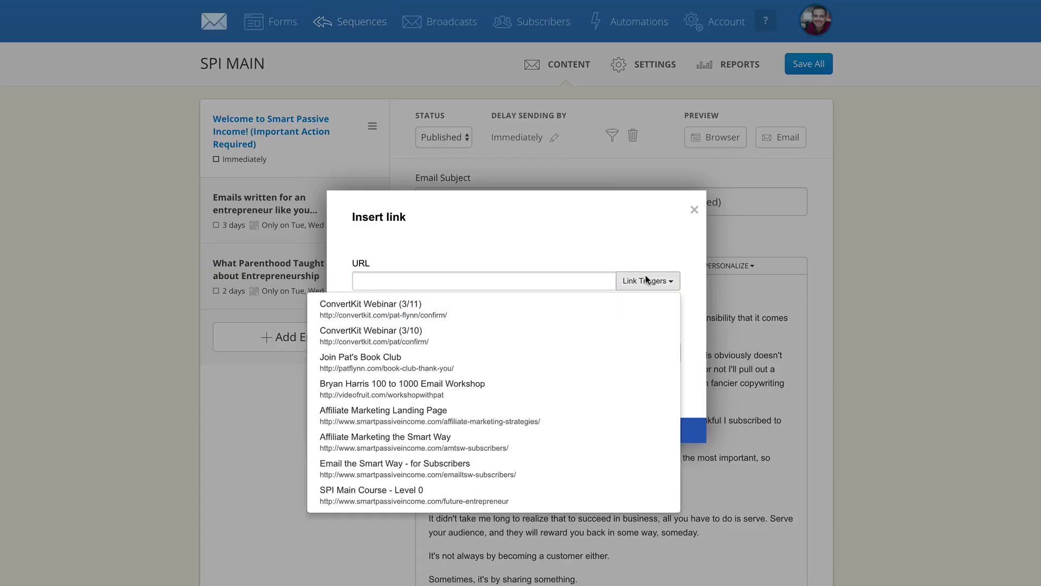
pyautogui.scroll(-8, 483, 395)
pyautogui.scroll(7, 478, 412)
pyautogui.scroll(2, 478, 411)
pyautogui.click(694, 211)
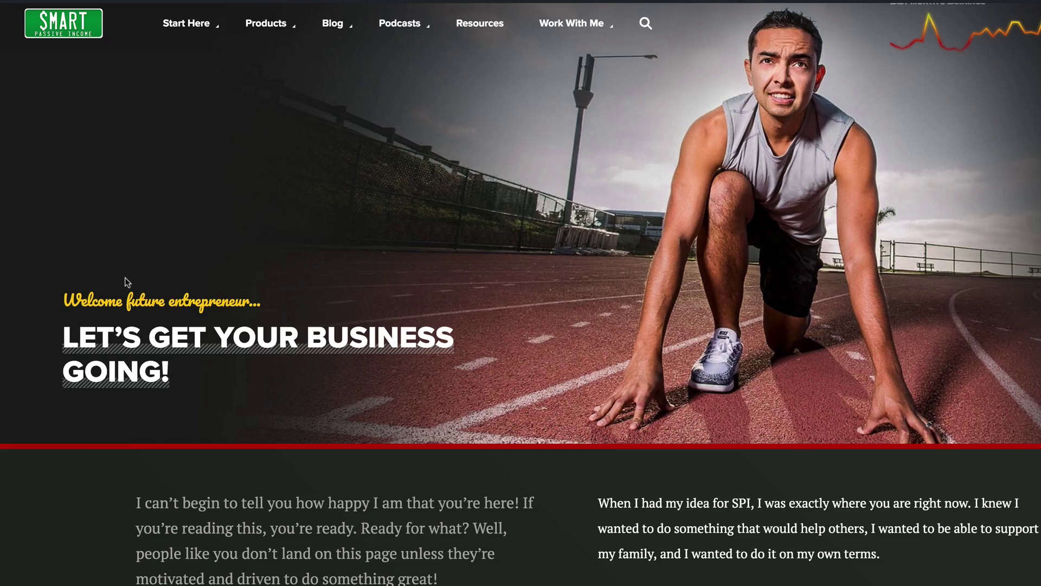
# Browse the future-entrepreneur welcome page from its hero heading down to the reader comments.
pyautogui.moveTo(64, 301); pyautogui.dragTo(260, 376)
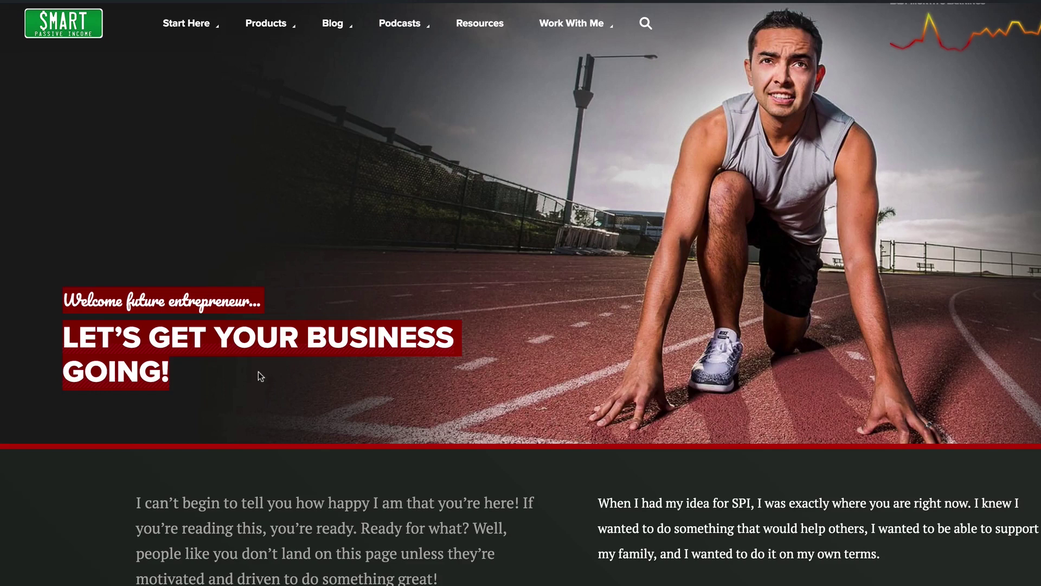
pyautogui.click(256, 383)
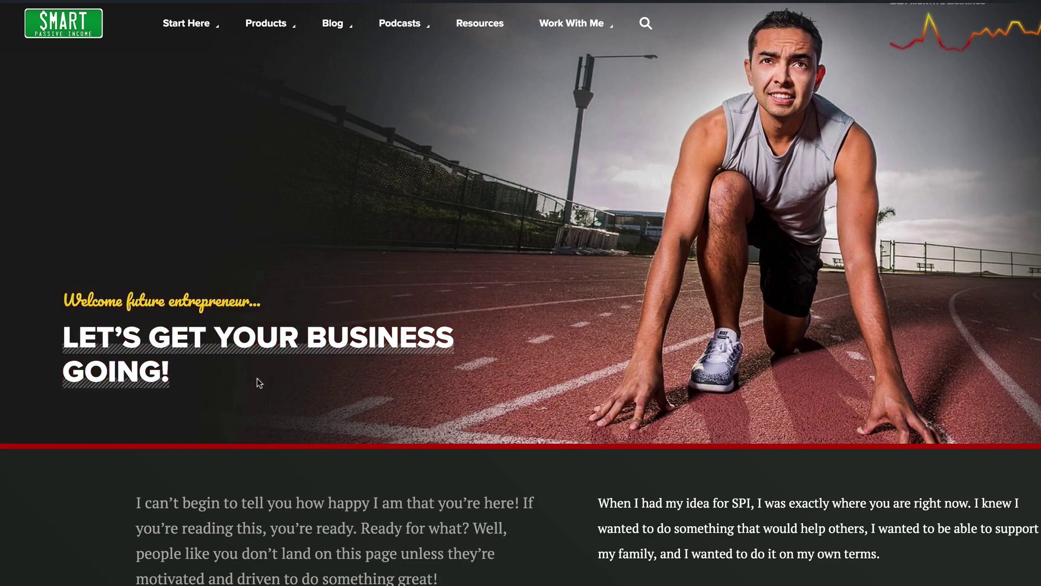
pyautogui.scroll(-10, 417, 391)
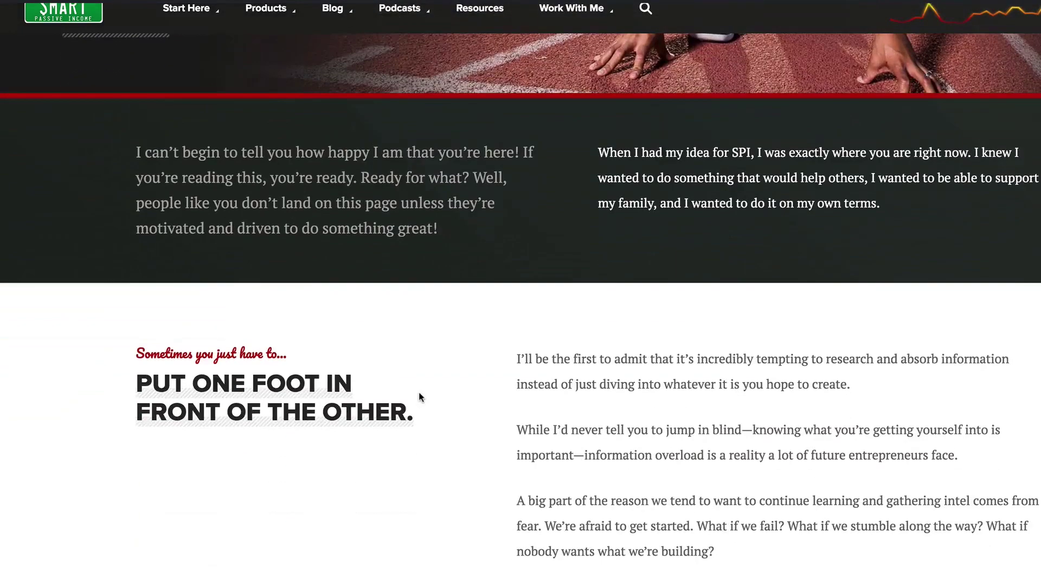
pyautogui.scroll(-4, 516, 450)
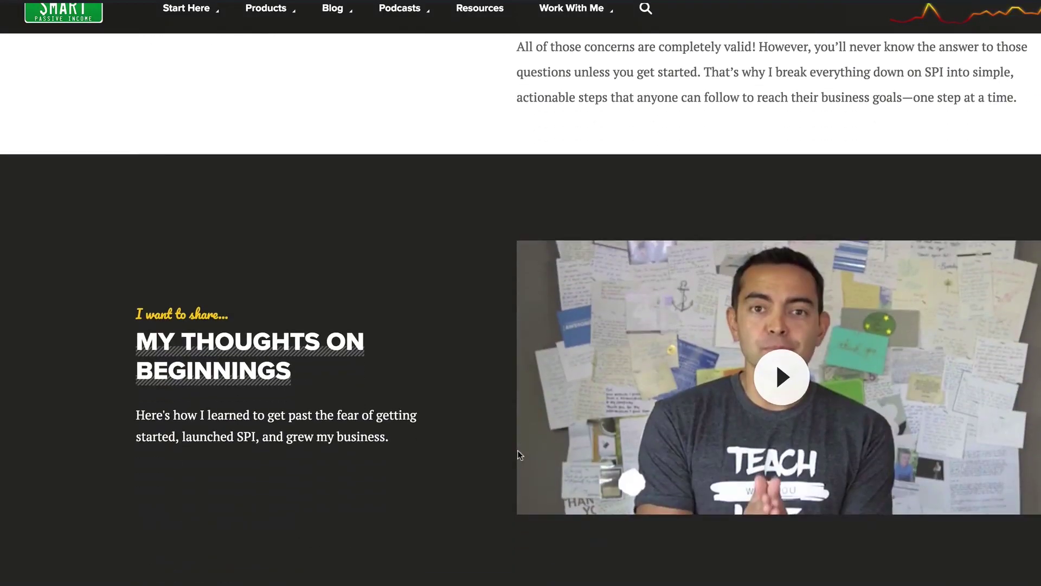
pyautogui.scroll(-8, 418, 383)
pyautogui.scroll(-6, 417, 383)
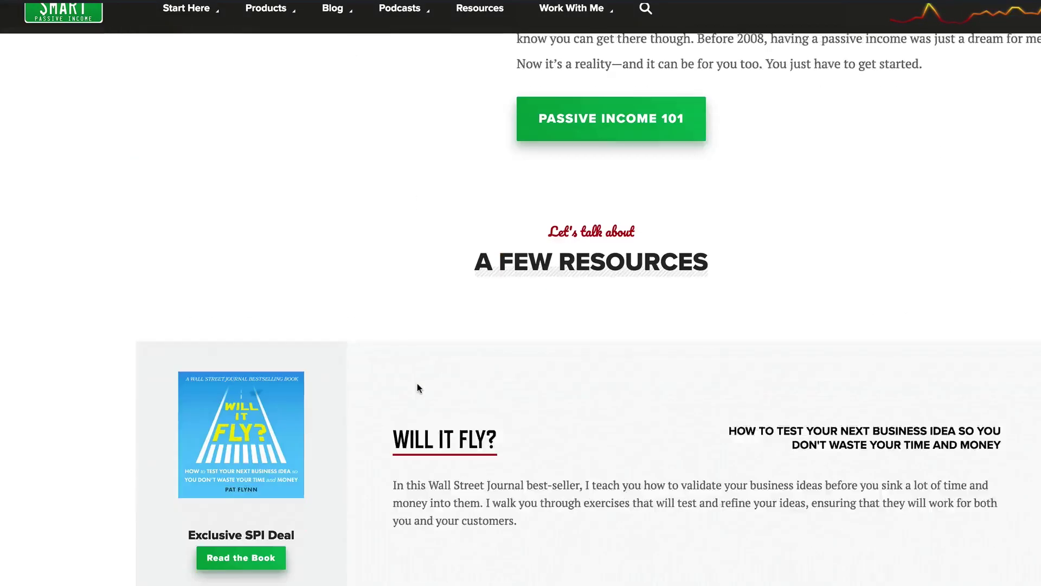
pyautogui.scroll(-7, 551, 406)
pyautogui.scroll(-15, 551, 408)
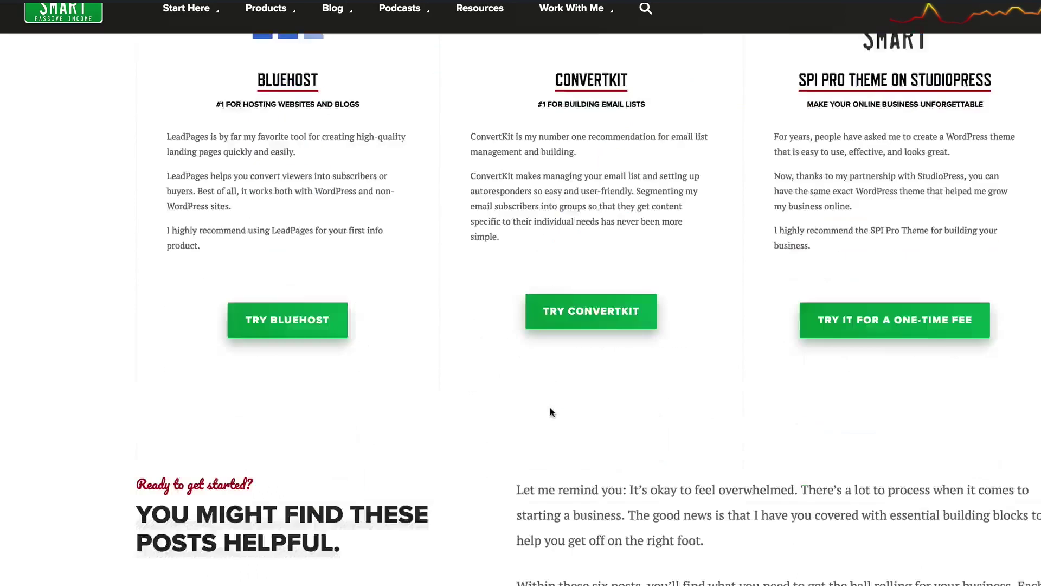
pyautogui.scroll(-4, 550, 410)
pyautogui.scroll(6, 550, 410)
pyautogui.scroll(-9, 550, 411)
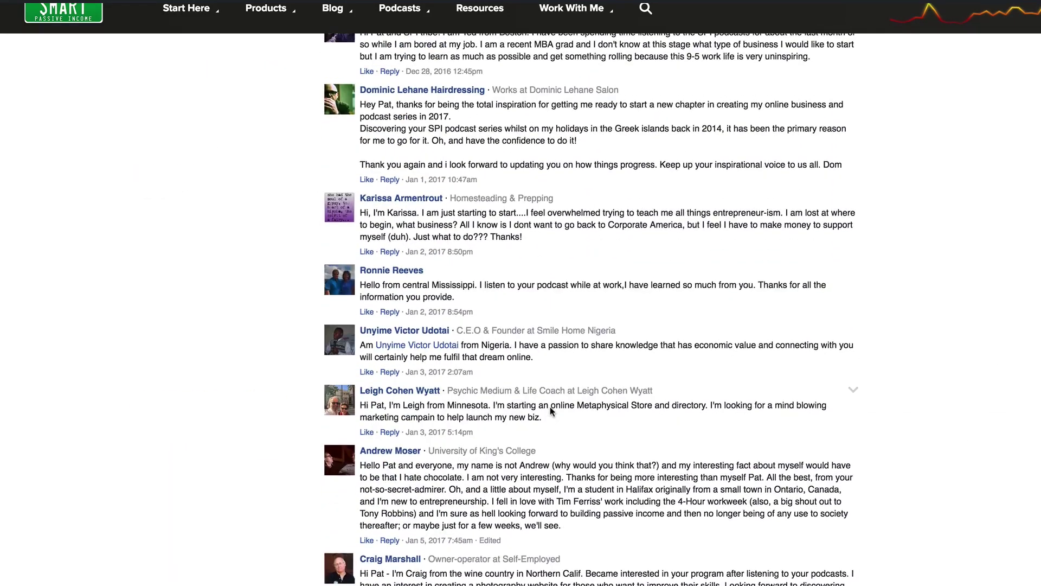
pyautogui.scroll(-10, 550, 405)
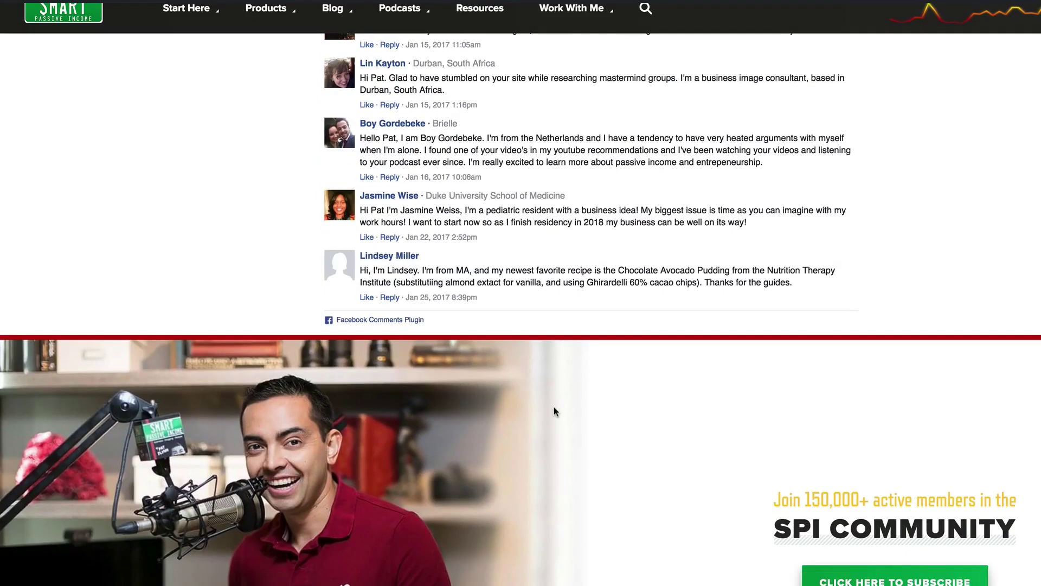
pyautogui.scroll(4, 554, 408)
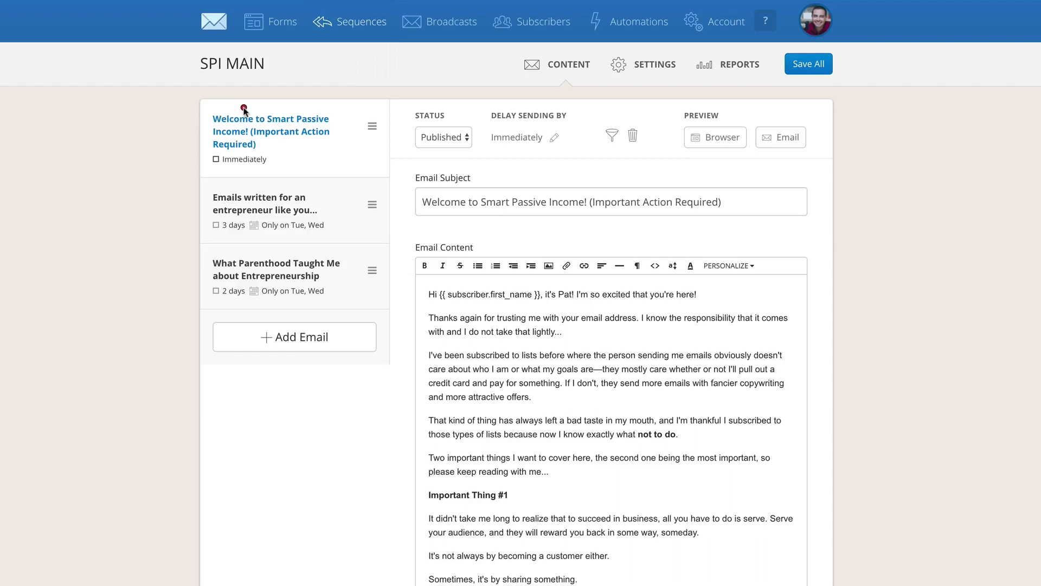
pyautogui.moveTo(235, 103)
pyautogui.mouseDown()
pyautogui.moveTo(340, 92)
pyautogui.moveTo(204, 130)
pyautogui.mouseUp()
pyautogui.moveTo(234, 59)
pyautogui.mouseDown()
pyautogui.moveTo(179, 62)
pyautogui.moveTo(206, 32)
pyautogui.mouseUp()
pyautogui.moveTo(432, 230); pyautogui.dragTo(441, 289)
pyautogui.moveTo(510, 226)
pyautogui.mouseDown()
pyautogui.moveTo(550, 228)
pyautogui.moveTo(559, 250)
pyautogui.mouseUp()
pyautogui.moveTo(606, 202); pyautogui.dragTo(611, 250)
pyautogui.moveTo(417, 232)
pyautogui.mouseDown()
pyautogui.moveTo(480, 220)
pyautogui.moveTo(505, 248)
pyautogui.mouseUp()
pyautogui.moveTo(576, 185); pyautogui.dragTo(623, 175)
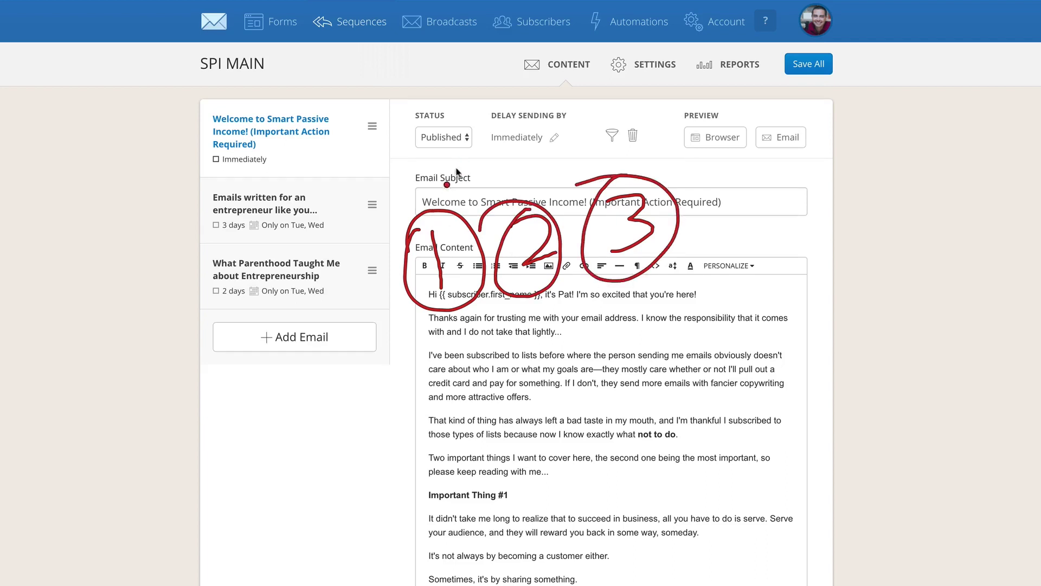
pyautogui.moveTo(219, 47); pyautogui.dragTo(255, 106)
pyautogui.press('Escape')
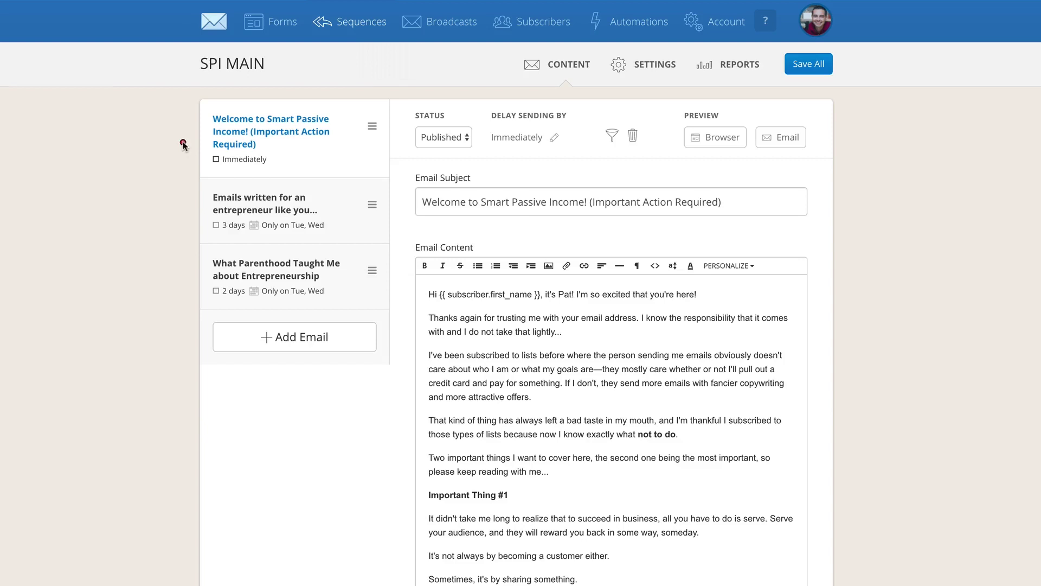
pyautogui.moveTo(253, 183)
pyautogui.mouseDown()
pyautogui.moveTo(233, 181)
pyautogui.moveTo(400, 212)
pyautogui.moveTo(207, 209)
pyautogui.mouseUp()
pyautogui.moveTo(233, 241)
pyautogui.mouseDown()
pyautogui.moveTo(243, 234)
pyautogui.moveTo(247, 255)
pyautogui.mouseUp()
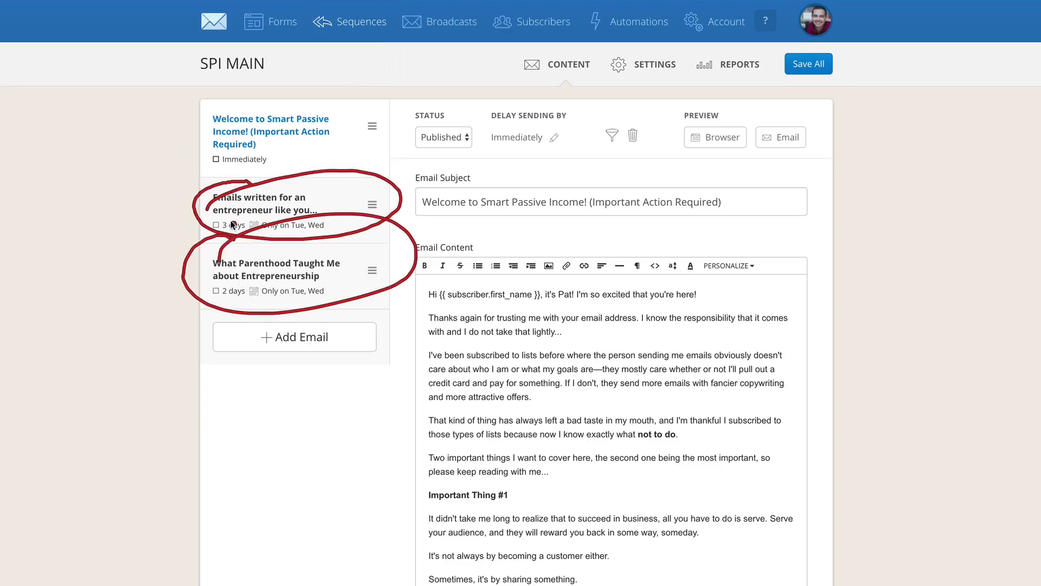
pyautogui.moveTo(167, 182); pyautogui.dragTo(192, 231)
pyautogui.moveTo(167, 286); pyautogui.dragTo(175, 301)
pyautogui.moveTo(154, 317)
pyautogui.mouseDown()
pyautogui.moveTo(185, 359)
pyautogui.moveTo(181, 375)
pyautogui.mouseUp()
pyautogui.moveTo(172, 421); pyautogui.dragTo(174, 444)
pyautogui.moveTo(181, 496); pyautogui.dragTo(168, 513)
pyautogui.moveTo(228, 316)
pyautogui.mouseDown()
pyautogui.moveTo(306, 382)
pyautogui.moveTo(215, 335)
pyautogui.mouseUp()
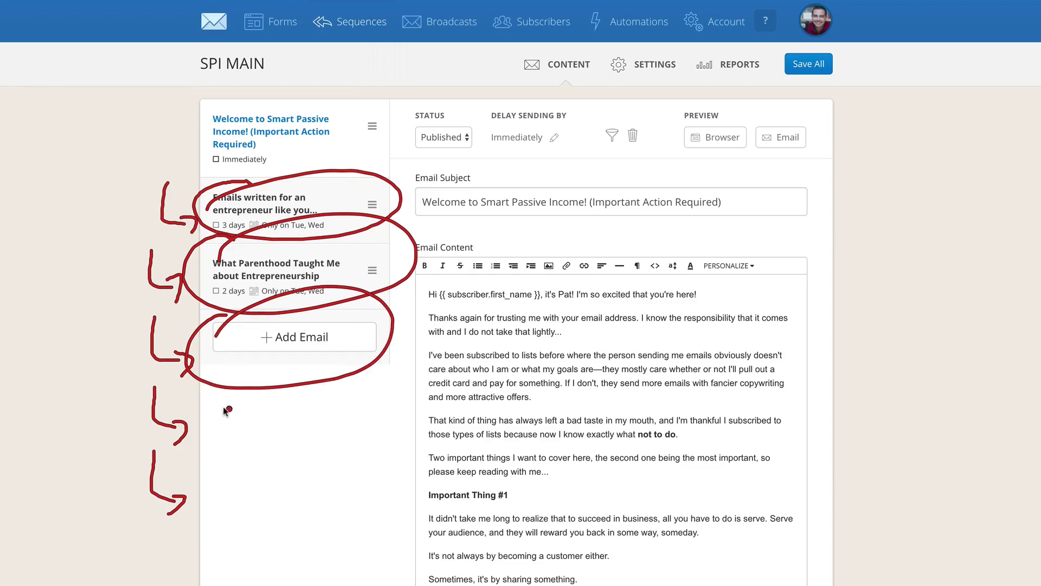
pyautogui.moveTo(223, 406)
pyautogui.mouseDown()
pyautogui.moveTo(343, 439)
pyautogui.moveTo(209, 410)
pyautogui.mouseUp()
pyautogui.moveTo(228, 466)
pyautogui.mouseDown()
pyautogui.moveTo(293, 534)
pyautogui.moveTo(201, 478)
pyautogui.mouseUp()
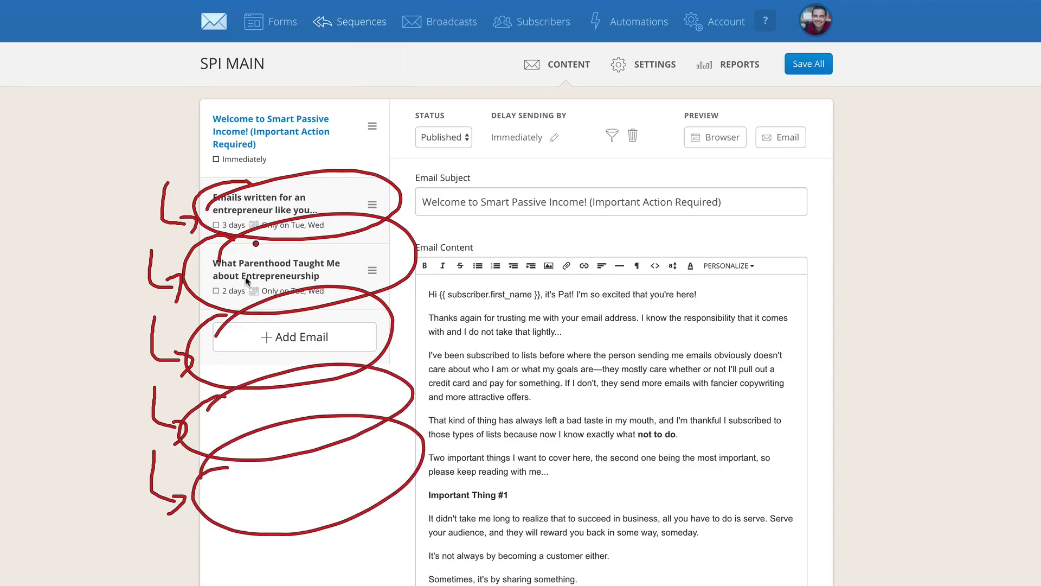
pyautogui.press('Escape')
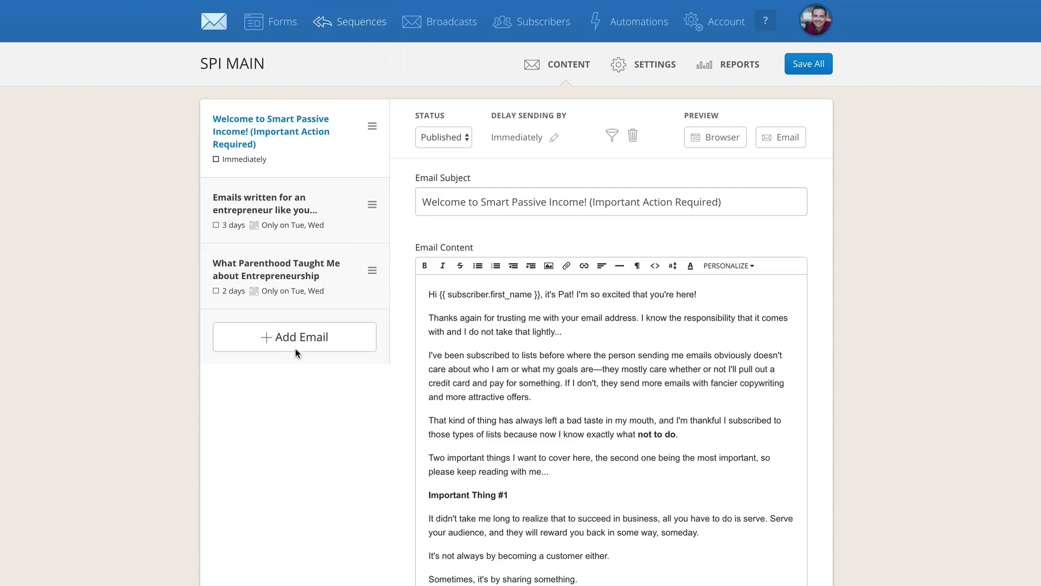